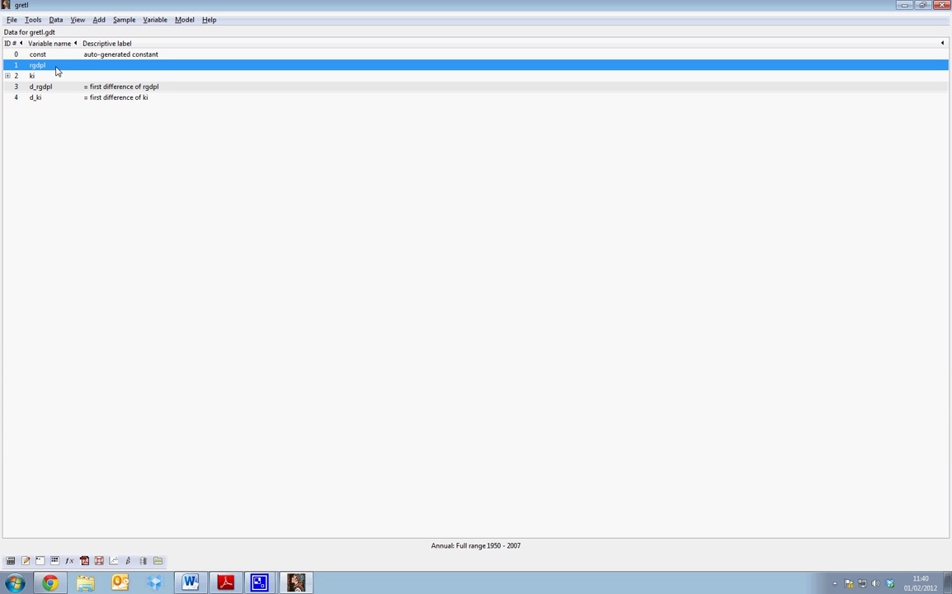
# Step: Expand ki to list its lags ki_1 to ki_4, then select d_rgdpl, d_ki and rgdpl
pyautogui.click(7, 75)
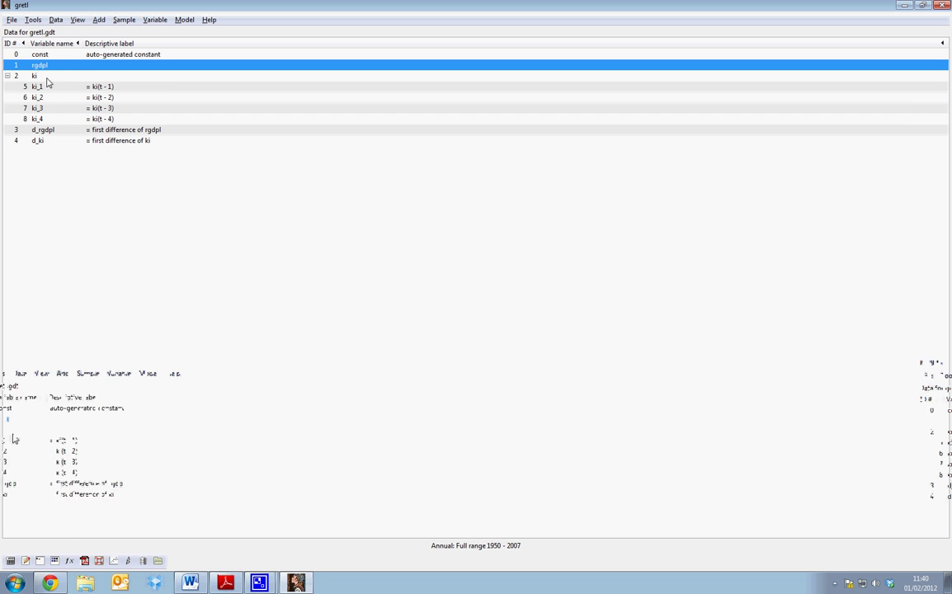
pyautogui.click(43, 132)
pyautogui.click(39, 141)
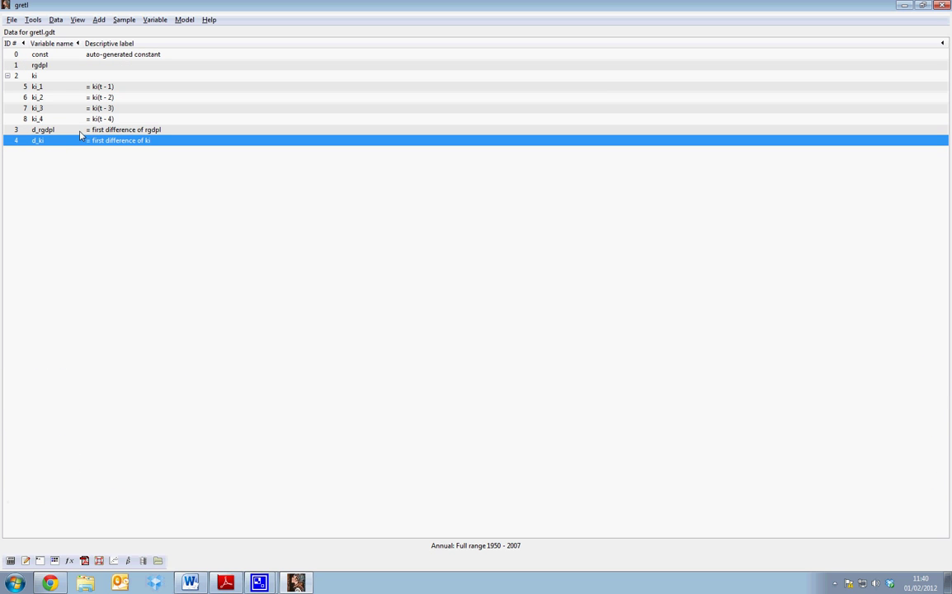
pyautogui.click(47, 67)
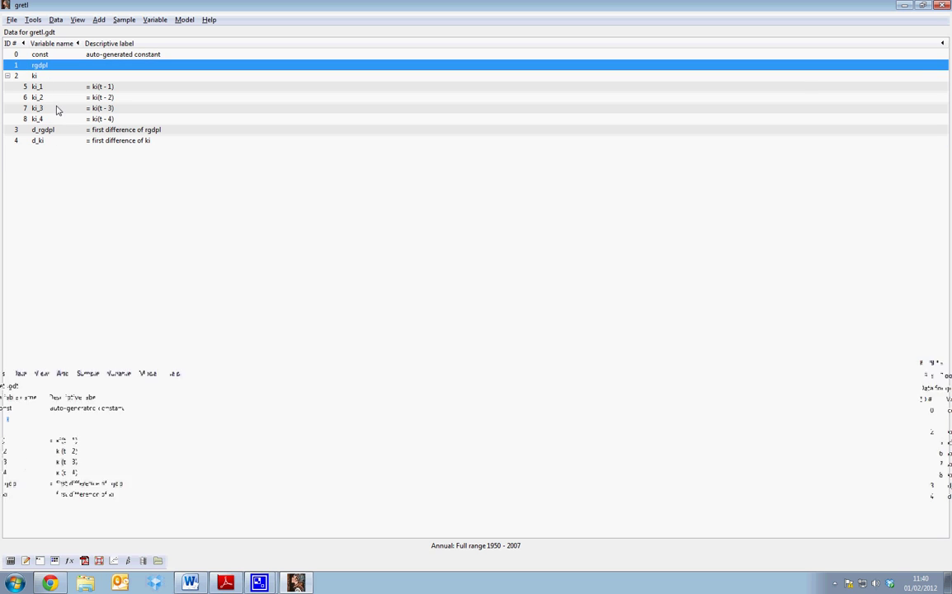
# Step: Open the gretl console, move it to the screen centre, and enter 'ols rgdpl ki_1 ki_2 ki_3'
pyautogui.click(33, 20)
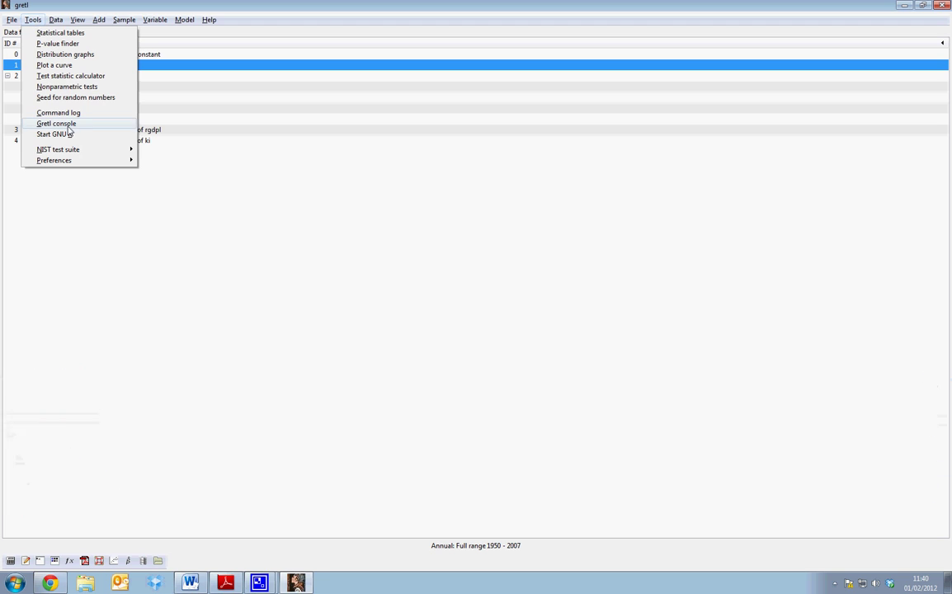
pyautogui.click(64, 124)
pyautogui.moveTo(150, 25); pyautogui.dragTo(340, 118)
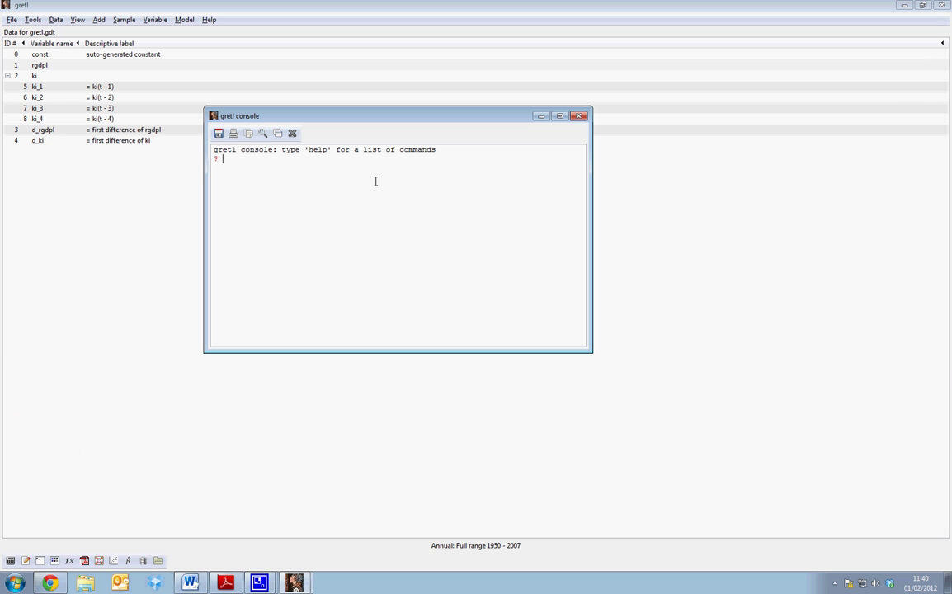
pyautogui.write('ols rgdp')
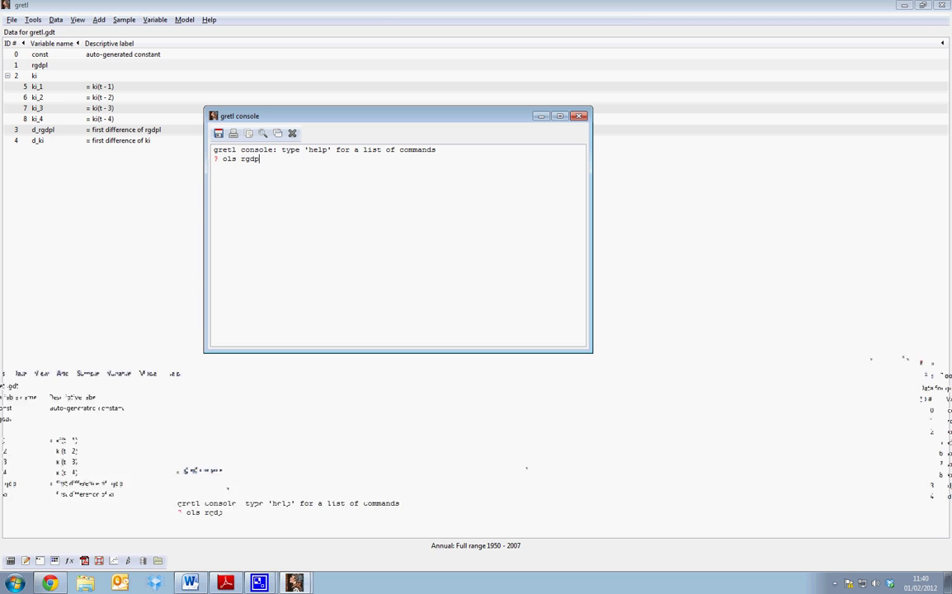
pyautogui.write('l ki')
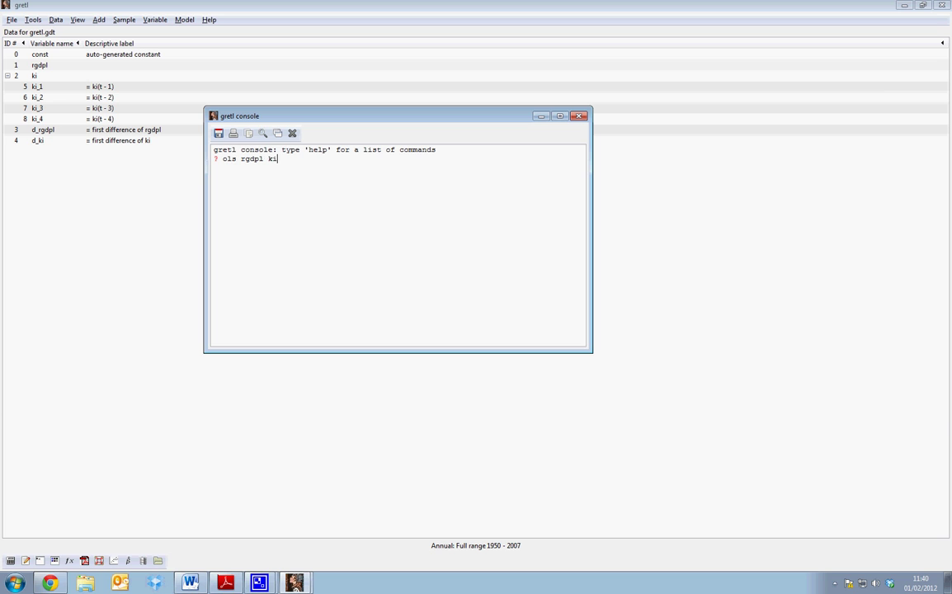
pyautogui.write('_1 ki')
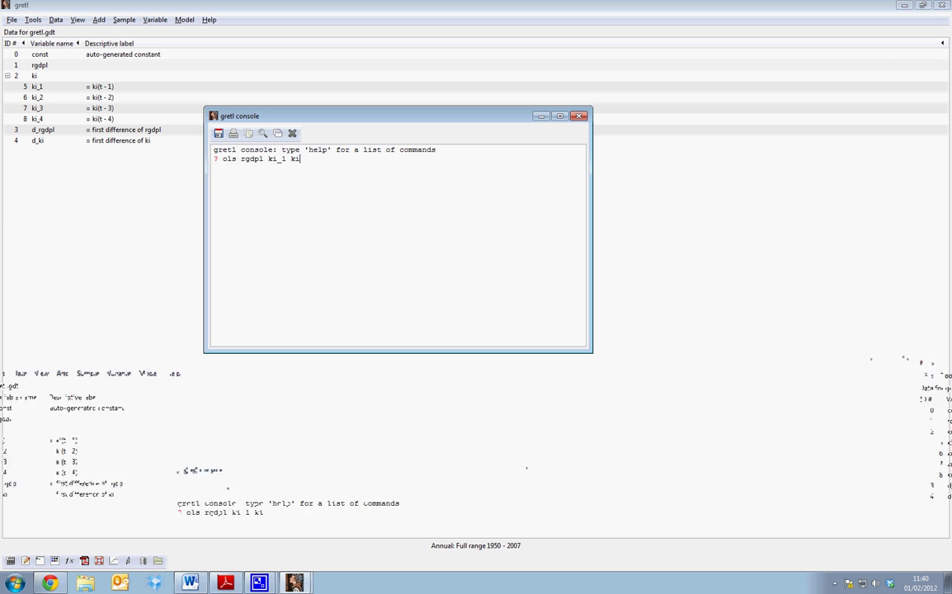
pyautogui.write('_2 ki_3')
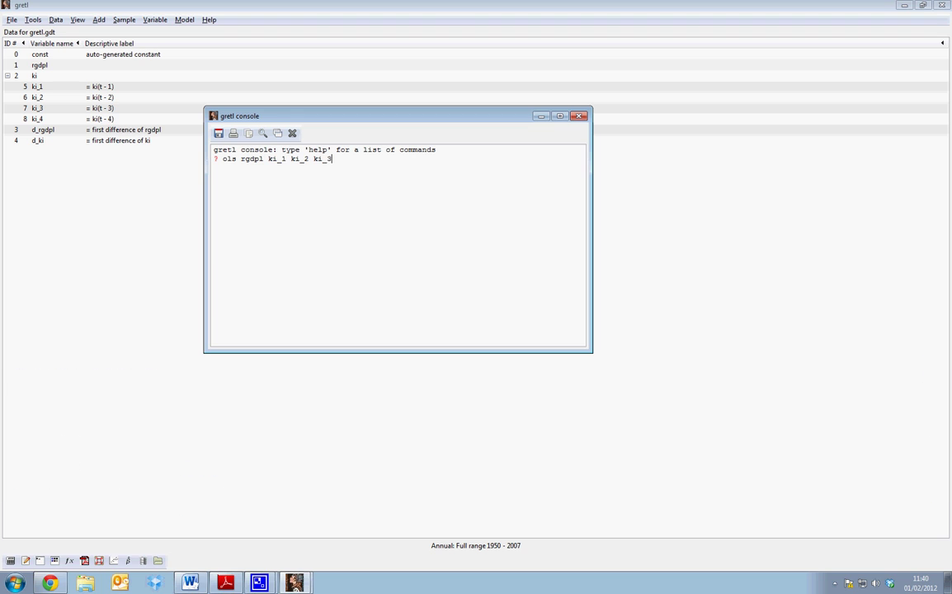
# Step: Run the three-lag regression, then rerun it with only ki_1 and ki_2 as Model 2
pyautogui.press('Return')
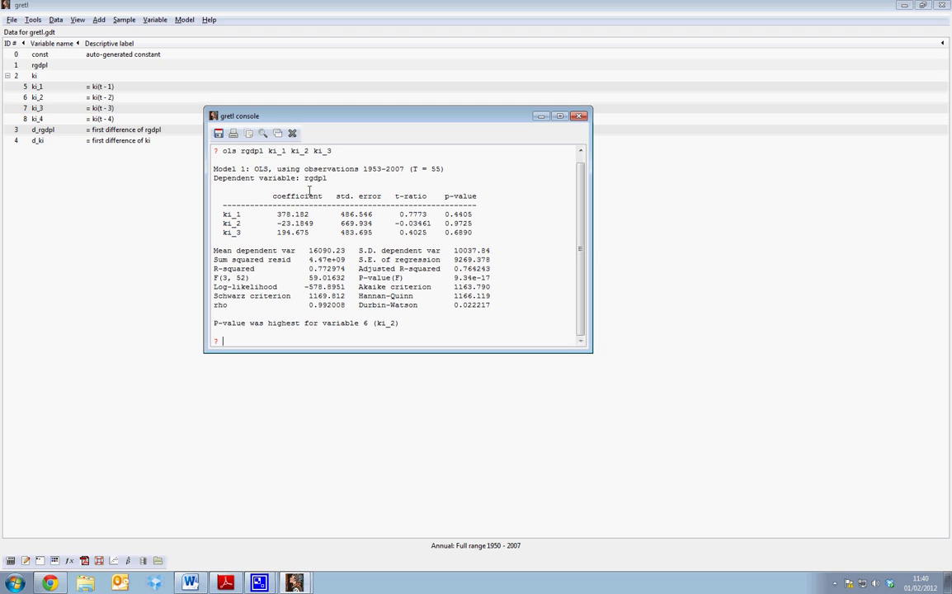
pyautogui.press('Up')
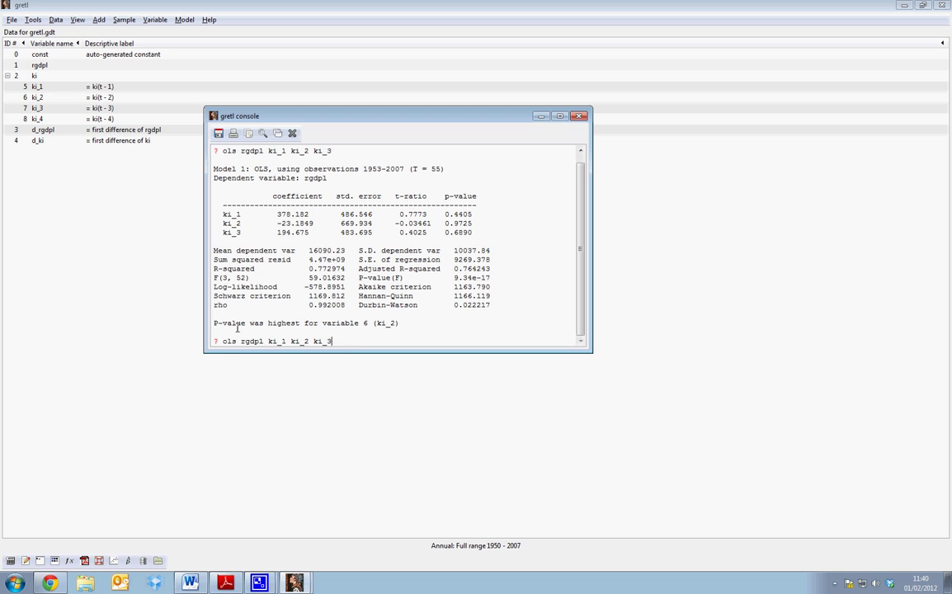
pyautogui.press('BackSpace')
pyautogui.press('BackSpace')
pyautogui.press('BackSpace')
pyautogui.press('BackSpace')
pyautogui.press('BackSpace')
pyautogui.press('Return')
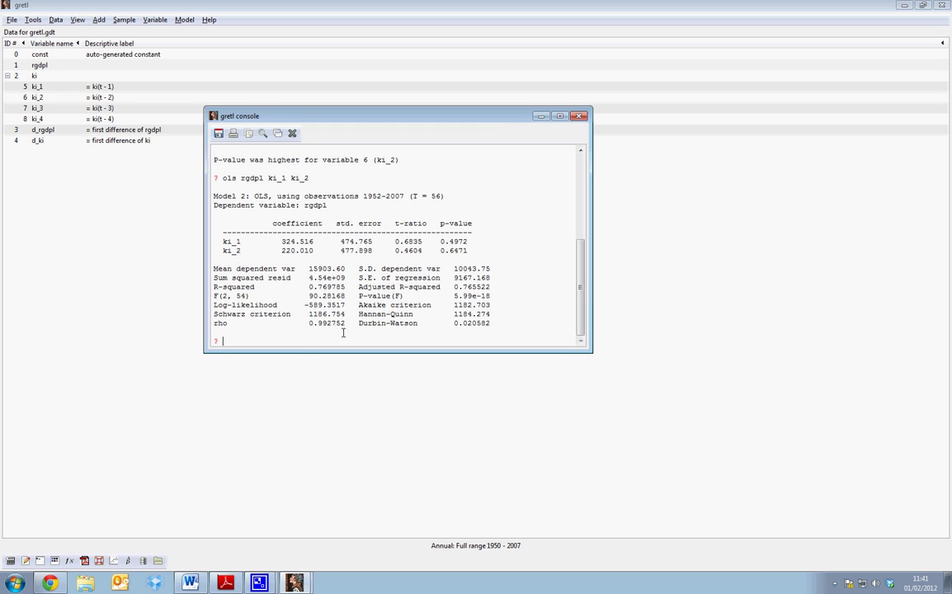
# Step: Rerun the regression with ki_1, ki_2, ki_3 and ki_4 as Model 3
pyautogui.press('Up')
pyautogui.write('ki_3 ki_4')
pyautogui.press('Return')
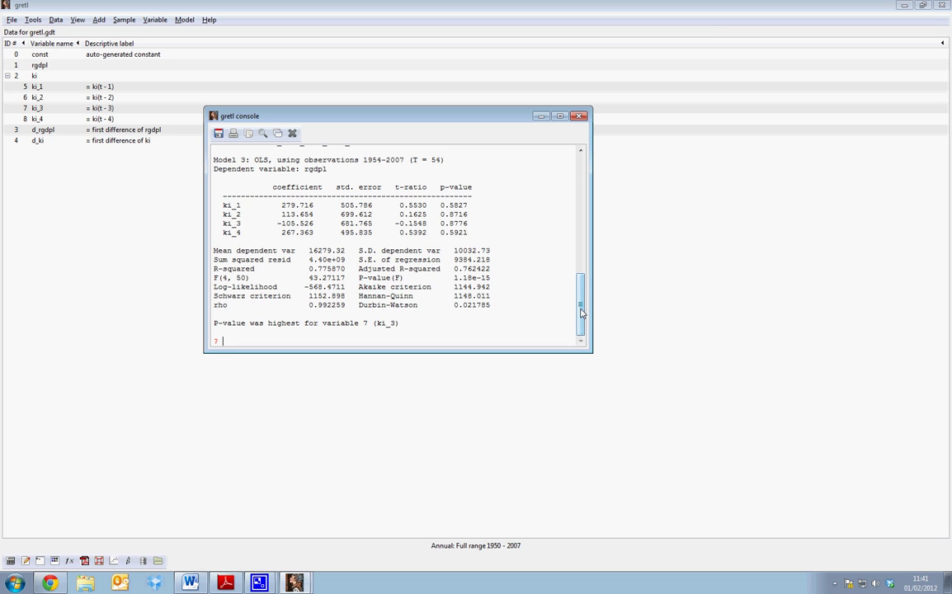
# Step: Trim the recalled four-lag command to 'ols rgdpl ki_1' and run it as Model 4
pyautogui.moveTo(580, 311); pyautogui.dragTo(570, 346)
pyautogui.press('Up')
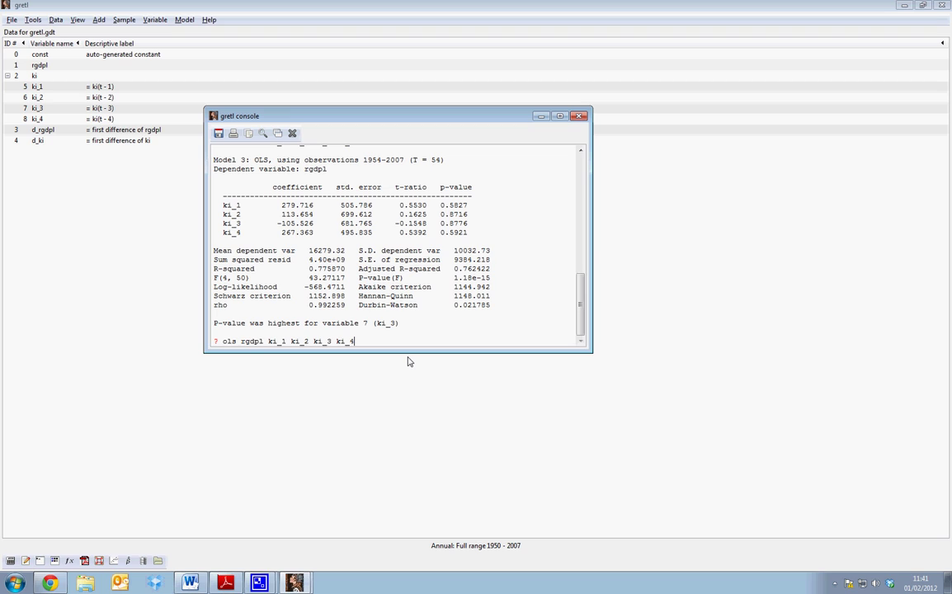
pyautogui.press('BackSpace')
pyautogui.press('BackSpace')
pyautogui.press('BackSpace')
pyautogui.press('BackSpace')
pyautogui.press('BackSpace')
pyautogui.press('BackSpace')
pyautogui.press('BackSpace')
pyautogui.press('BackSpace')
pyautogui.press('BackSpace')
pyautogui.press('BackSpace')
pyautogui.press('BackSpace')
pyautogui.press('BackSpace')
pyautogui.press('BackSpace')
pyautogui.press('Return')
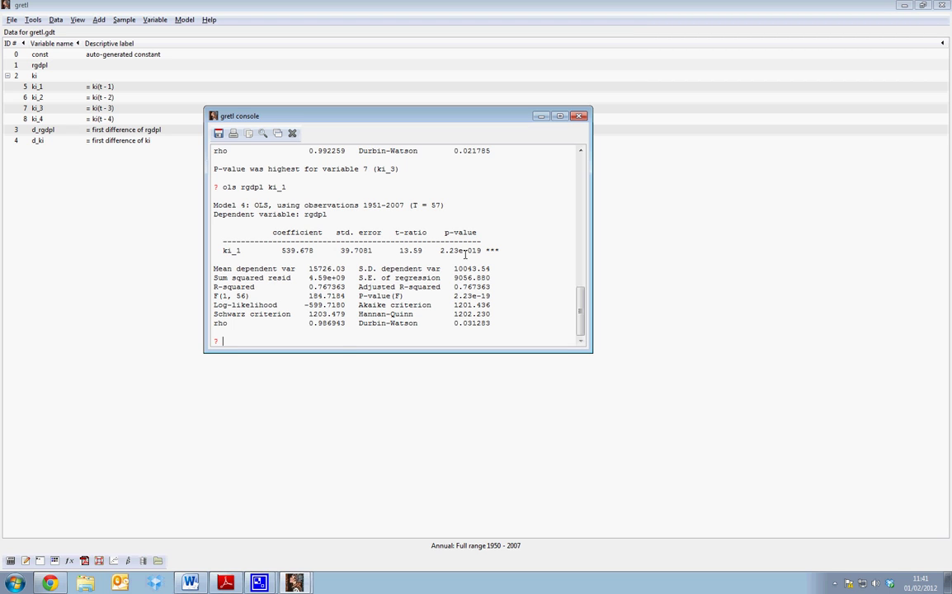
pyautogui.scroll(4, 466, 254)
pyautogui.scroll(1, 466, 252)
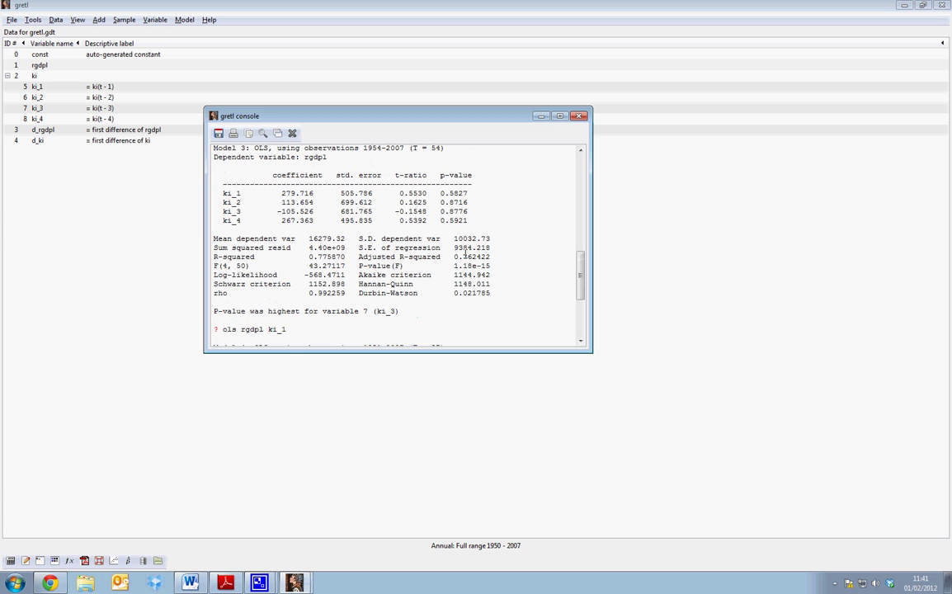
pyautogui.scroll(6, 435, 231)
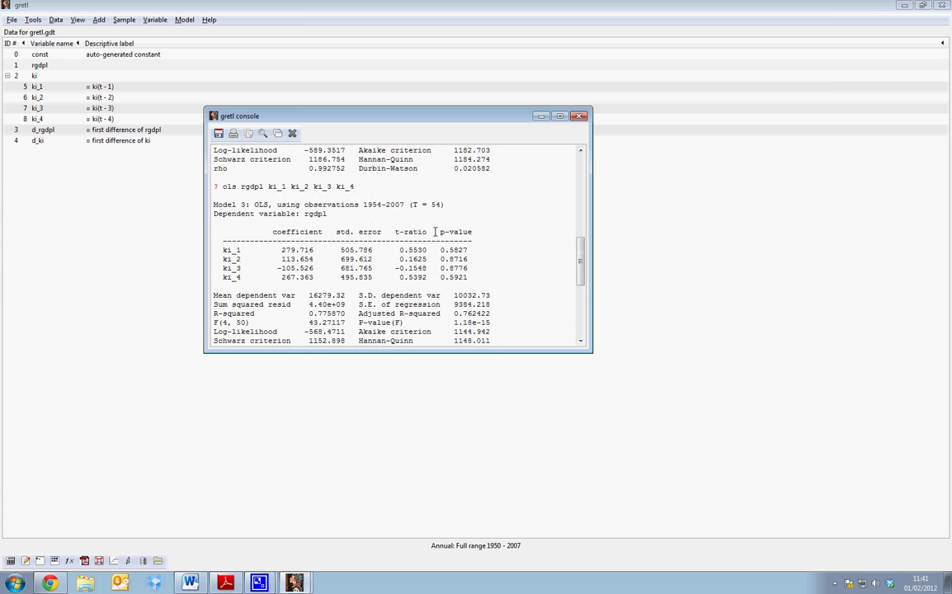
pyautogui.scroll(8, 272, 206)
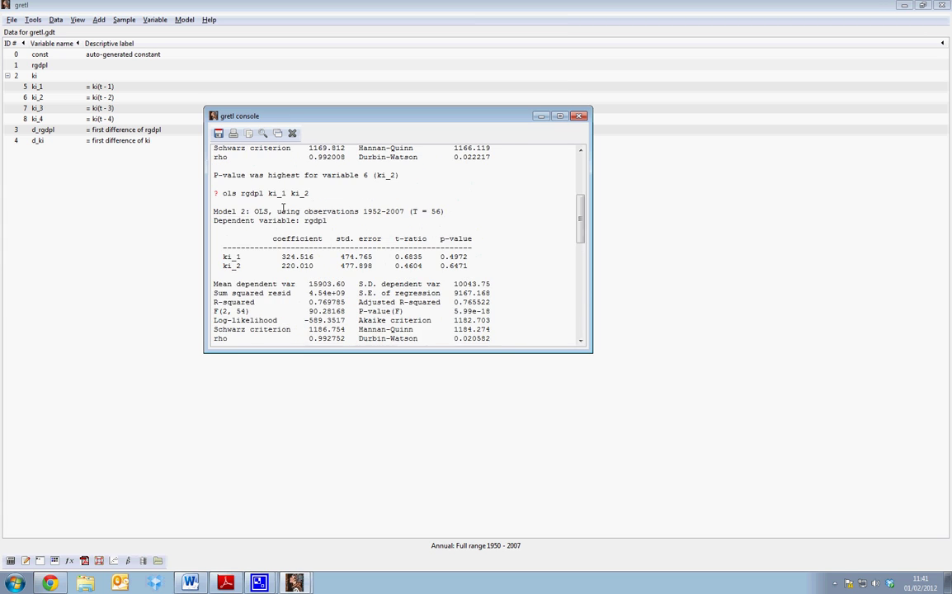
pyautogui.scroll(-15, 281, 210)
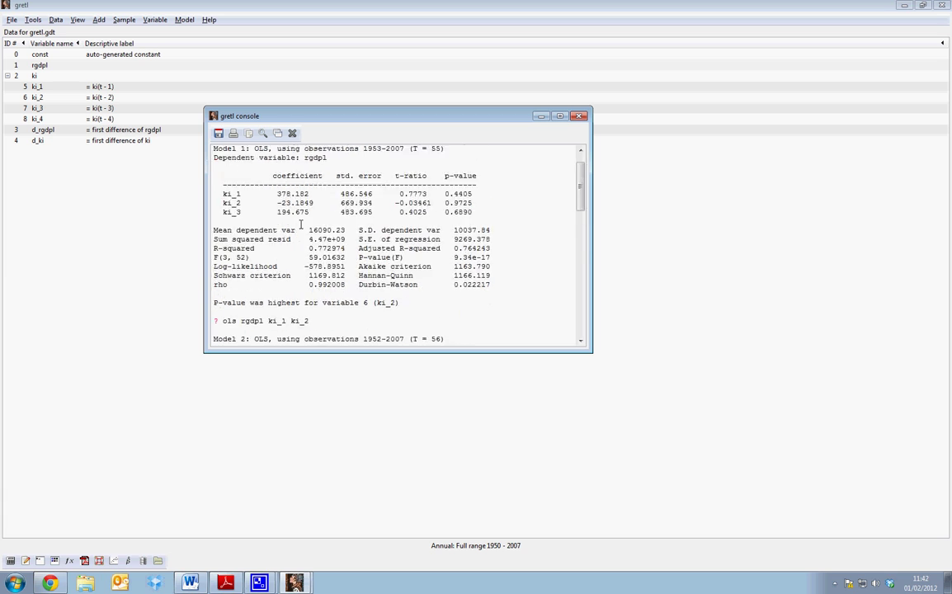
pyautogui.scroll(-3, 301, 223)
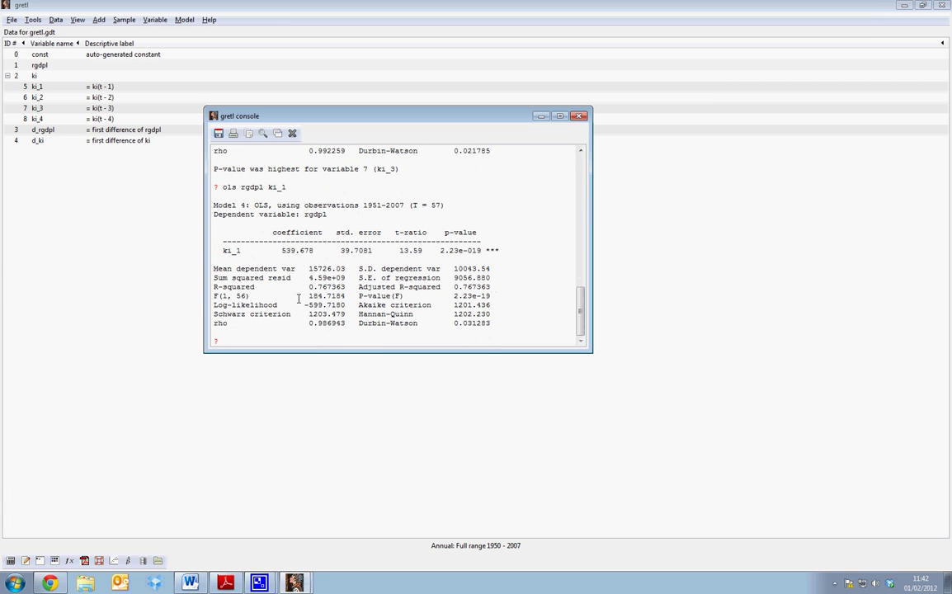
# Step: Run 'ols rgdpl const ki_1 ki_2 ki_3' to produce Model 5
pyautogui.press('Up')
pyautogui.press('Up')
pyautogui.press('BackSpace')
pyautogui.press('BackSpace')
pyautogui.press('BackSpace')
pyautogui.press('BackSpace')
pyautogui.press('BackSpace')
pyautogui.press('Left')
pyautogui.press('Left')
pyautogui.press('Left')
pyautogui.write('const')
pyautogui.doubleClick(250, 342)
pyautogui.moveTo(268, 342); pyautogui.dragTo(363, 341)
pyautogui.click(383, 345)
pyautogui.press('Return')
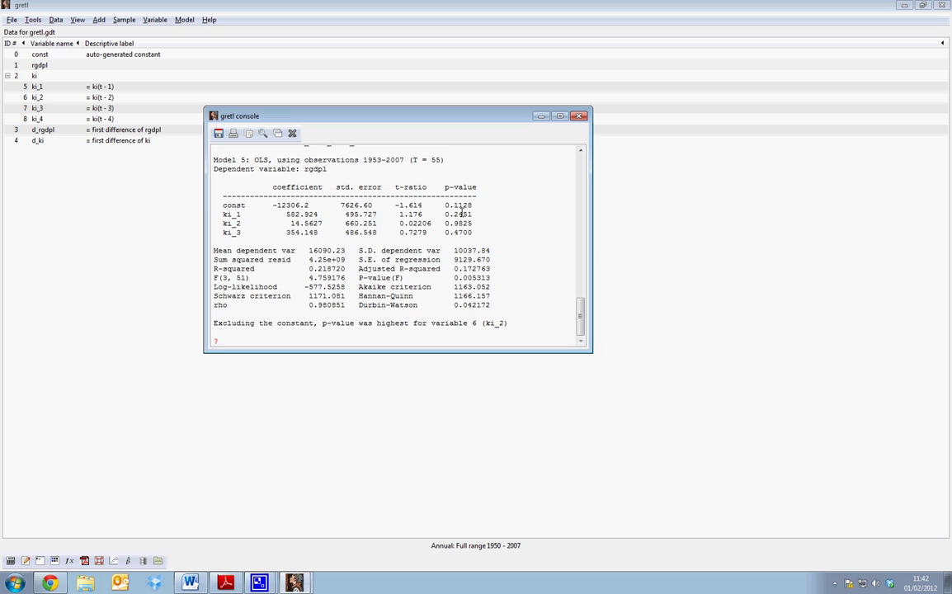
# Step: Add ki_4 and regress rgdpl on const and ki_1 through ki_4 as Model 6
pyautogui.press('Up')
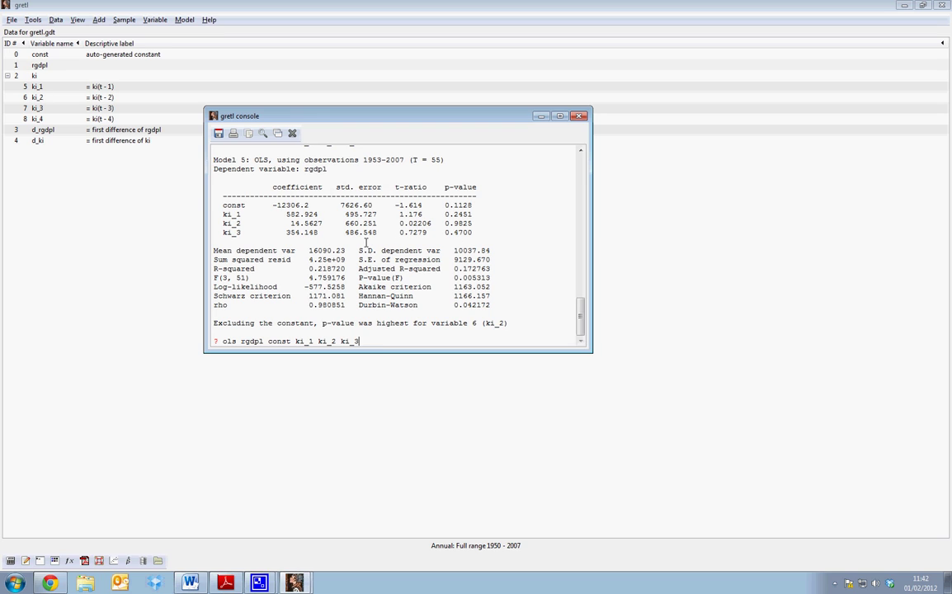
pyautogui.write('ki_4')
pyautogui.press('Return')
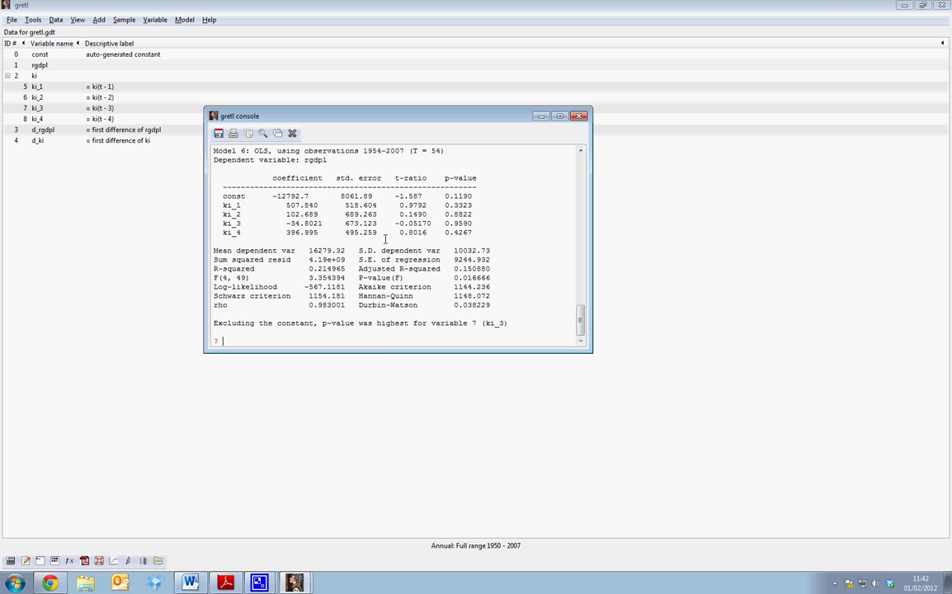
# Step: Trim the command to 'ols rgdpl const ki_1' and run it as Model 7
pyautogui.press('Up')
pyautogui.press('BackSpace')
pyautogui.press('BackSpace')
pyautogui.press('BackSpace')
pyautogui.press('BackSpace')
pyautogui.press('BackSpace')
pyautogui.press('BackSpace')
pyautogui.press('BackSpace')
pyautogui.press('BackSpace')
pyautogui.press('BackSpace')
pyautogui.press('BackSpace')
pyautogui.press('BackSpace')
pyautogui.press('BackSpace')
pyautogui.press('BackSpace')
pyautogui.press('BackSpace')
pyautogui.press('Return')
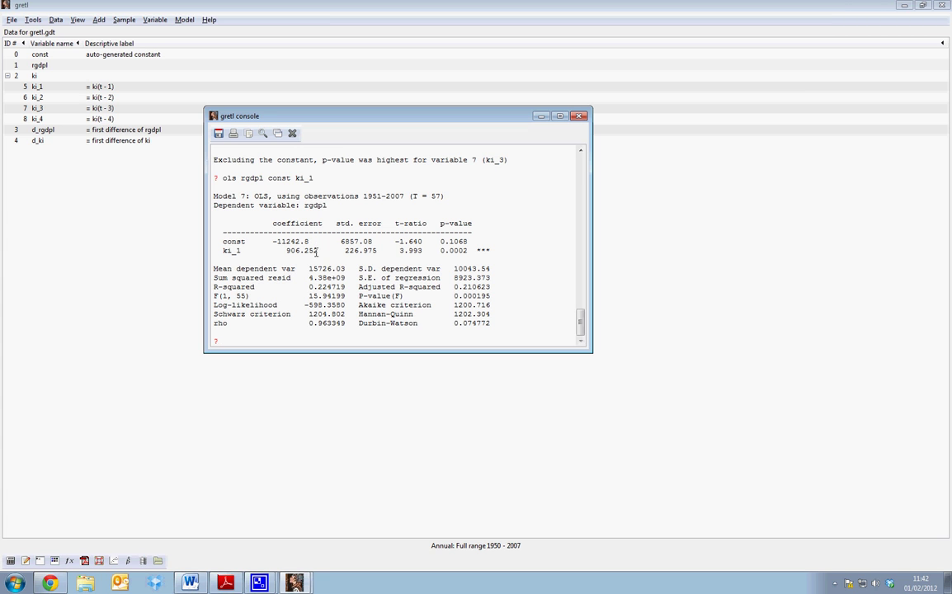
# Step: Review the console output and Model 7's const row, then switch to the CamStudio window
pyautogui.moveTo(580, 326); pyautogui.dragTo(579, 170)
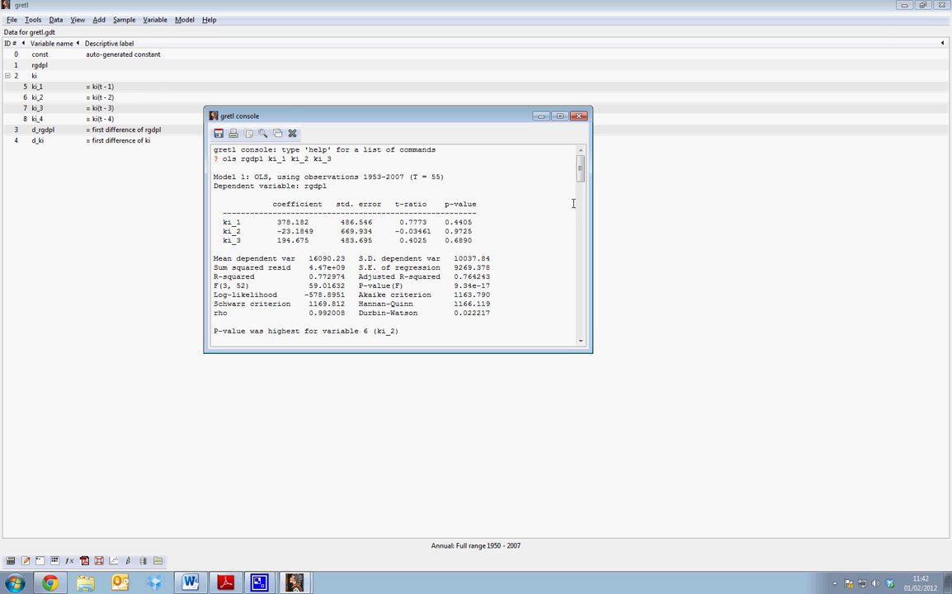
pyautogui.moveTo(581, 178); pyautogui.dragTo(535, 325)
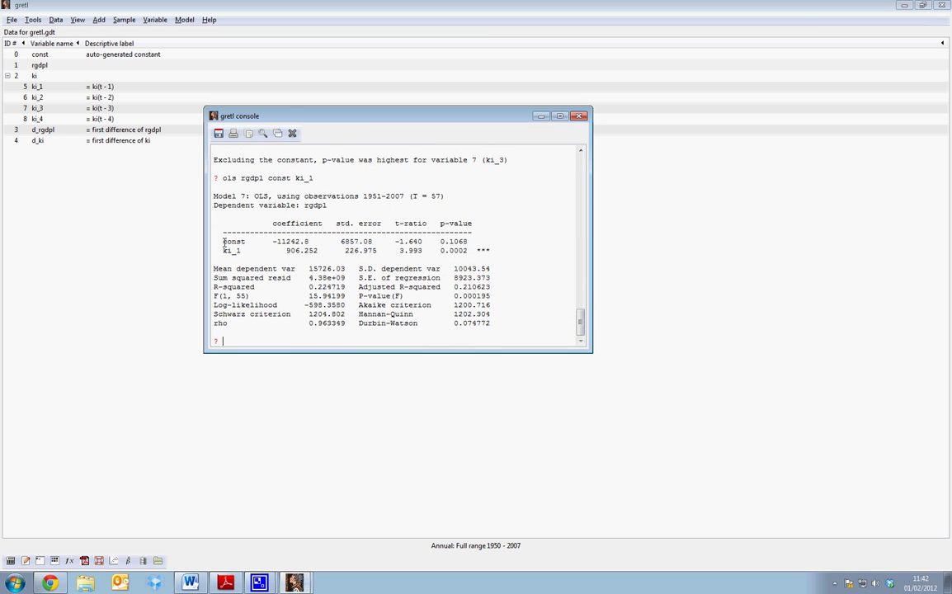
pyautogui.moveTo(222, 242); pyautogui.dragTo(309, 243)
pyautogui.click(309, 242)
pyautogui.click(259, 583)
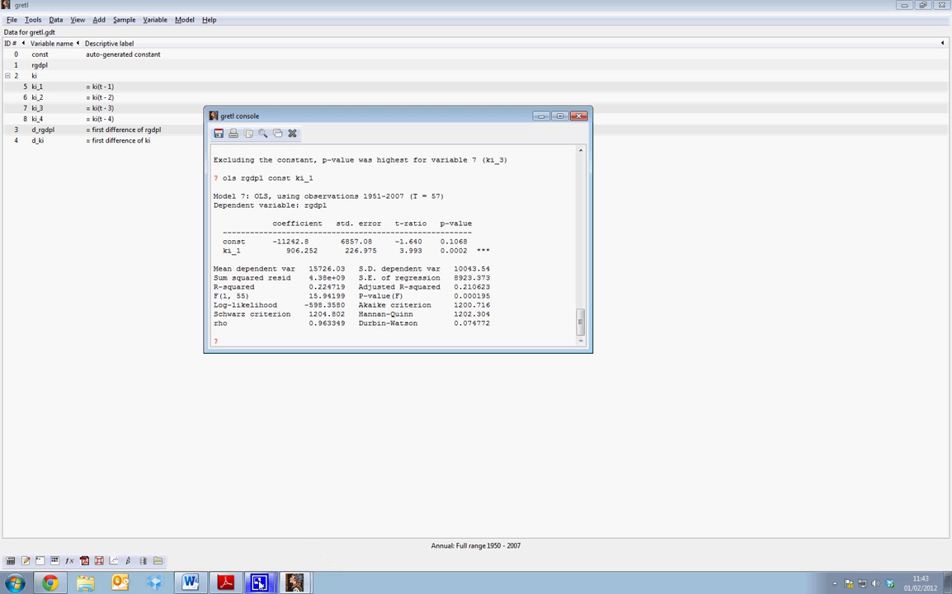